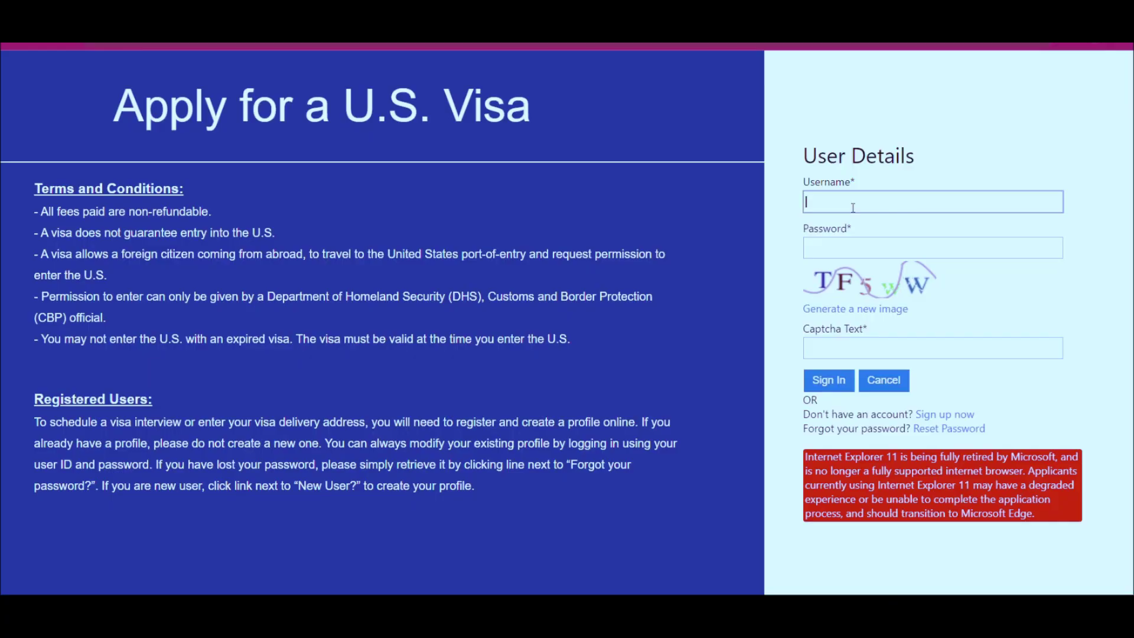
Replace the mistyped username with the account's e-mail address and move to the Password field
{"action": "type", "text": "test"}
{"action": "key", "text": "BackSpace"}
{"action": "key", "text": "BackSpace"}
{"action": "key", "text": "BackSpace"}
{"action": "key", "text": "BackSpace"}
{"action": "left_click", "coordinate": [843, 258]}
{"action": "left_click", "coordinate": [780, 270]}
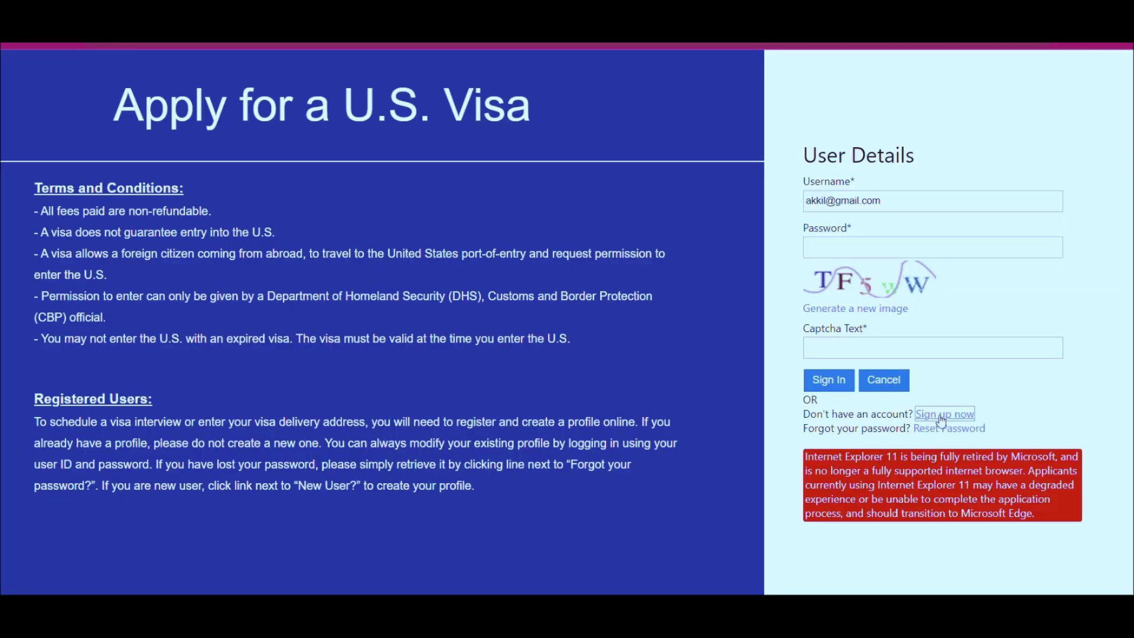
Start a new profile with a username, matching new and confirm passwords, and an e-mail address
{"action": "left_click", "coordinate": [942, 415]}
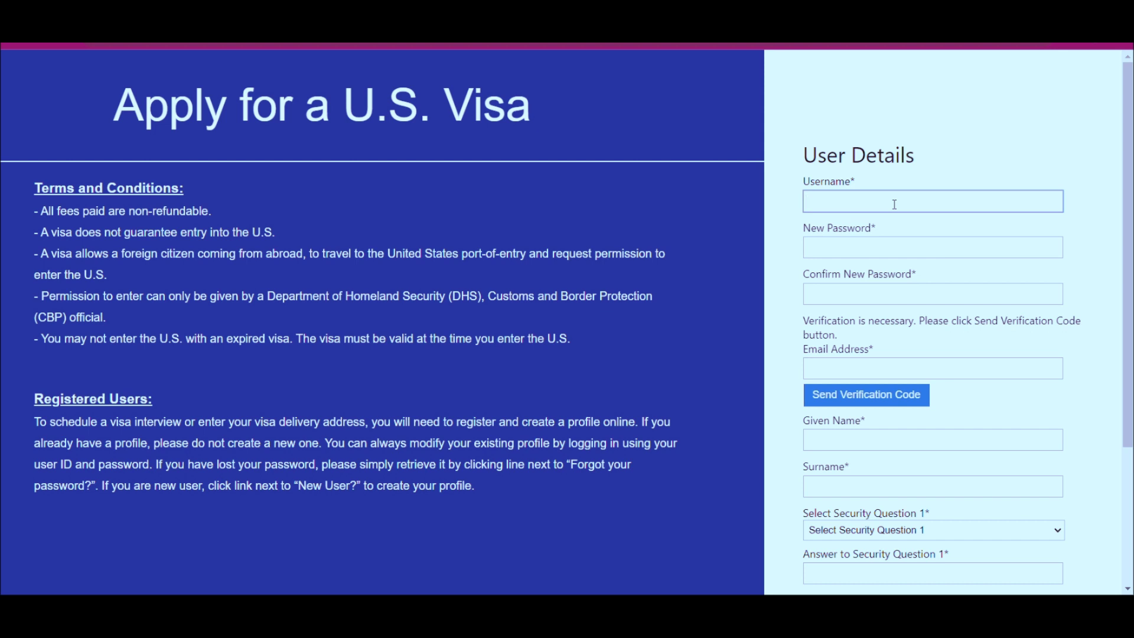
{"action": "left_click", "coordinate": [850, 247]}
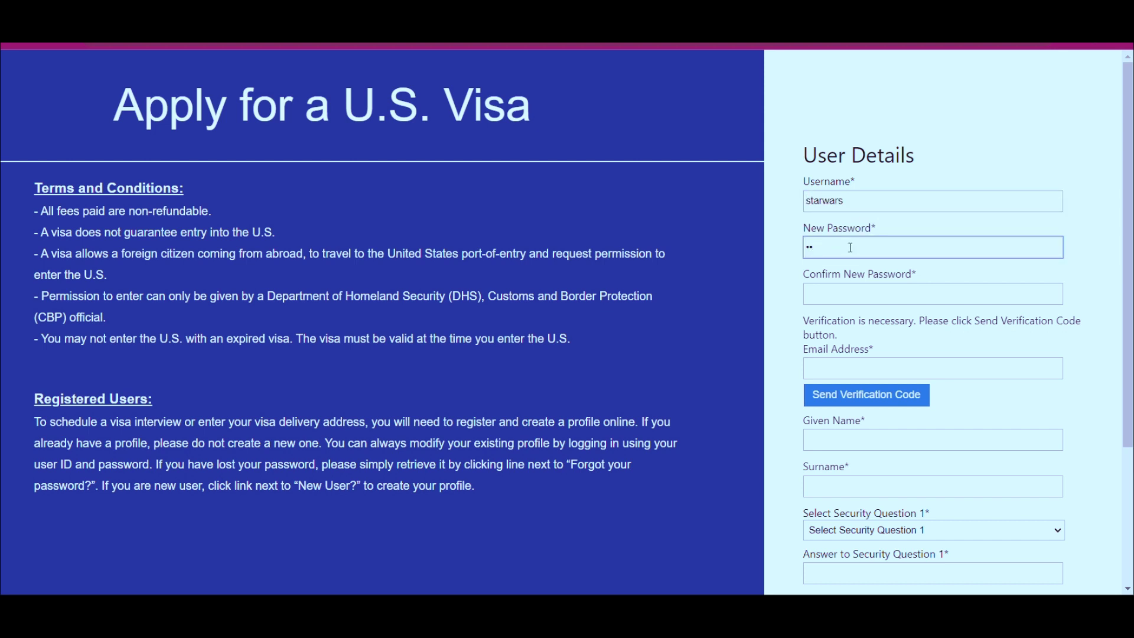
{"action": "key", "text": "Tab"}
{"action": "key", "text": "Tab"}
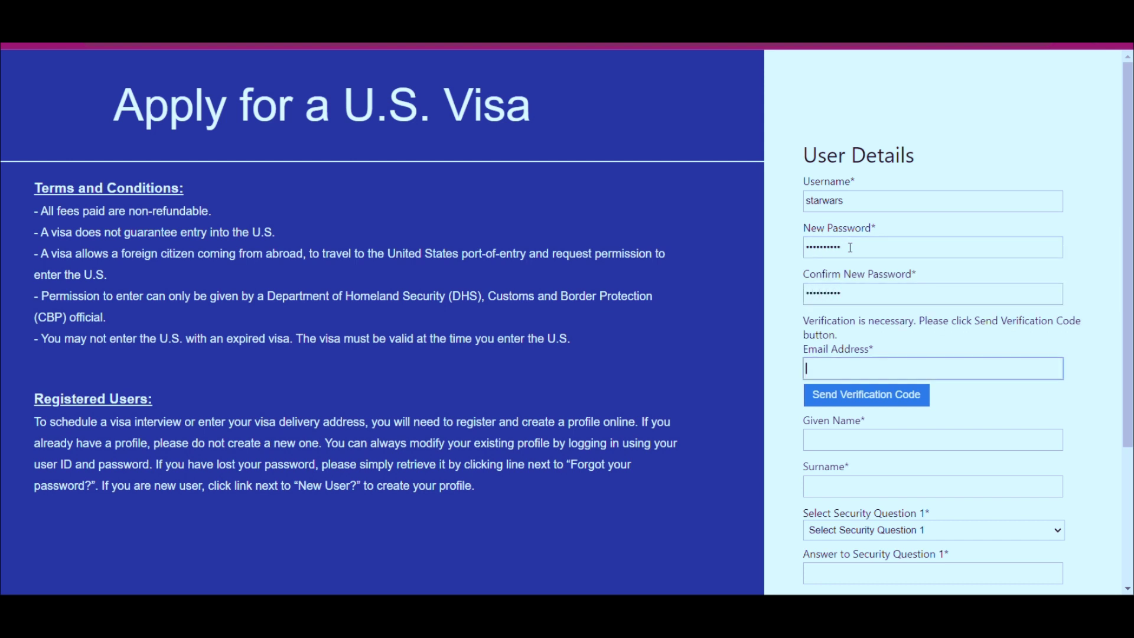
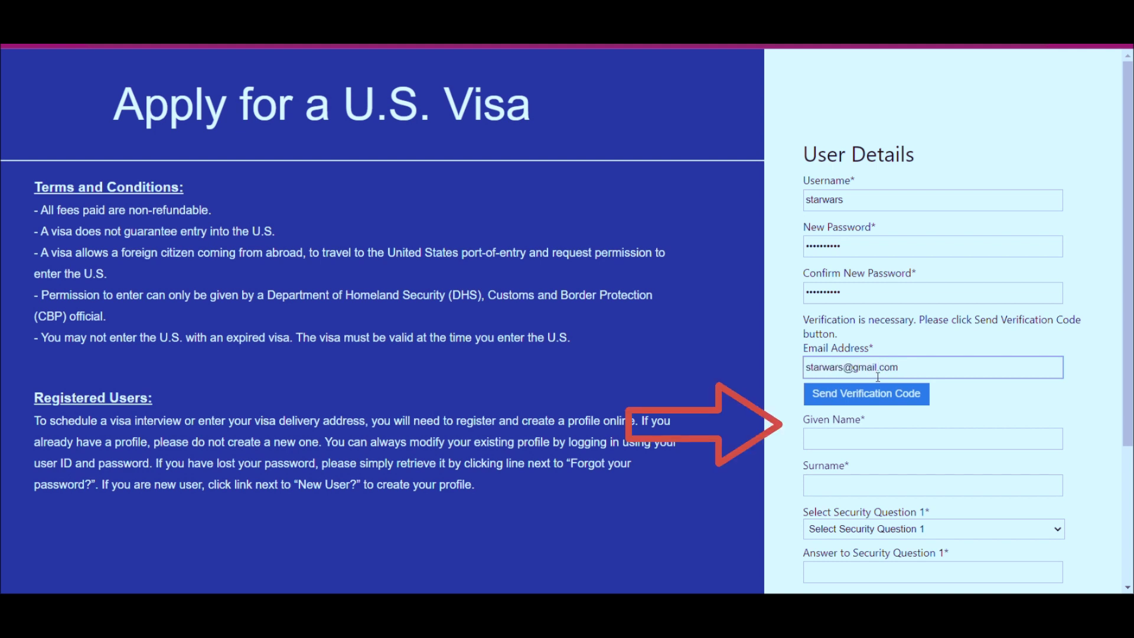
Fill in the applicant's given name and surname, correcting extra surname letters
{"action": "left_click", "coordinate": [880, 447]}
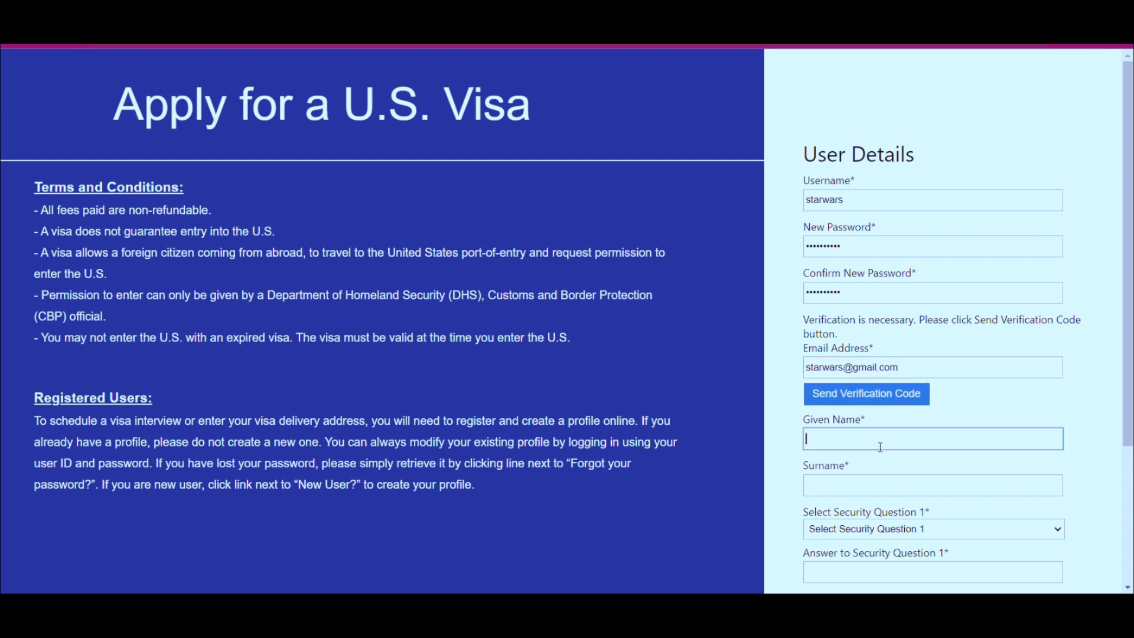
{"action": "key", "text": "Tab"}
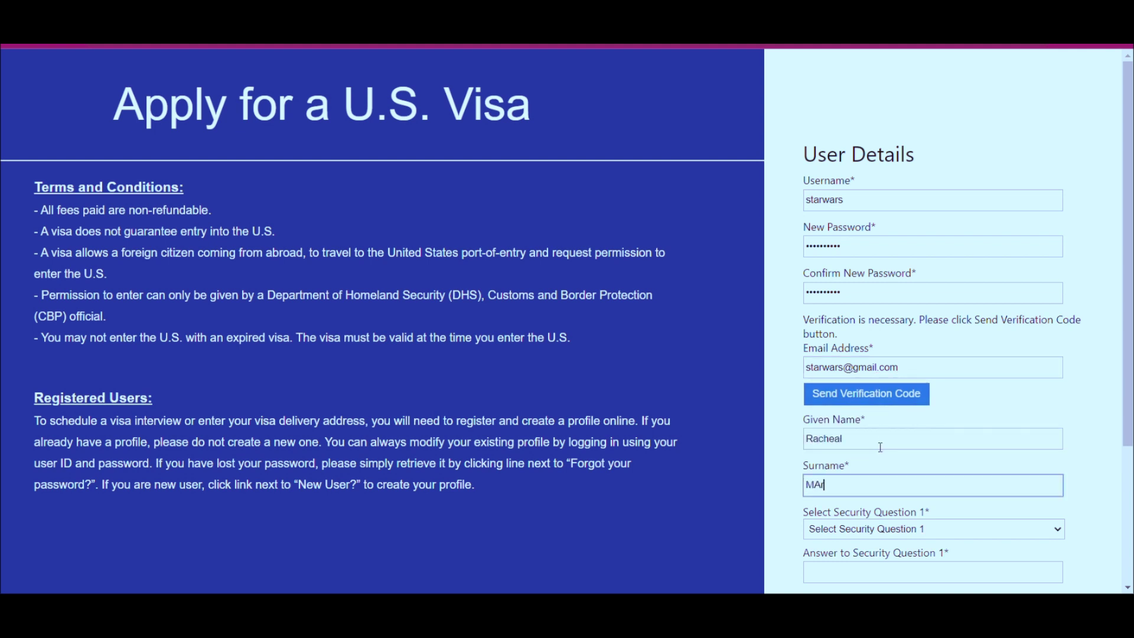
{"action": "left_click", "coordinate": [880, 447]}
Choose the mother's maiden name as security question 1 and enter its answer
{"action": "scroll", "coordinate": [944, 443], "scroll_direction": "down", "scroll_amount": 2}
{"action": "left_click", "coordinate": [982, 441]}
{"action": "left_click", "coordinate": [910, 444]}
{"action": "left_click", "coordinate": [902, 475]}
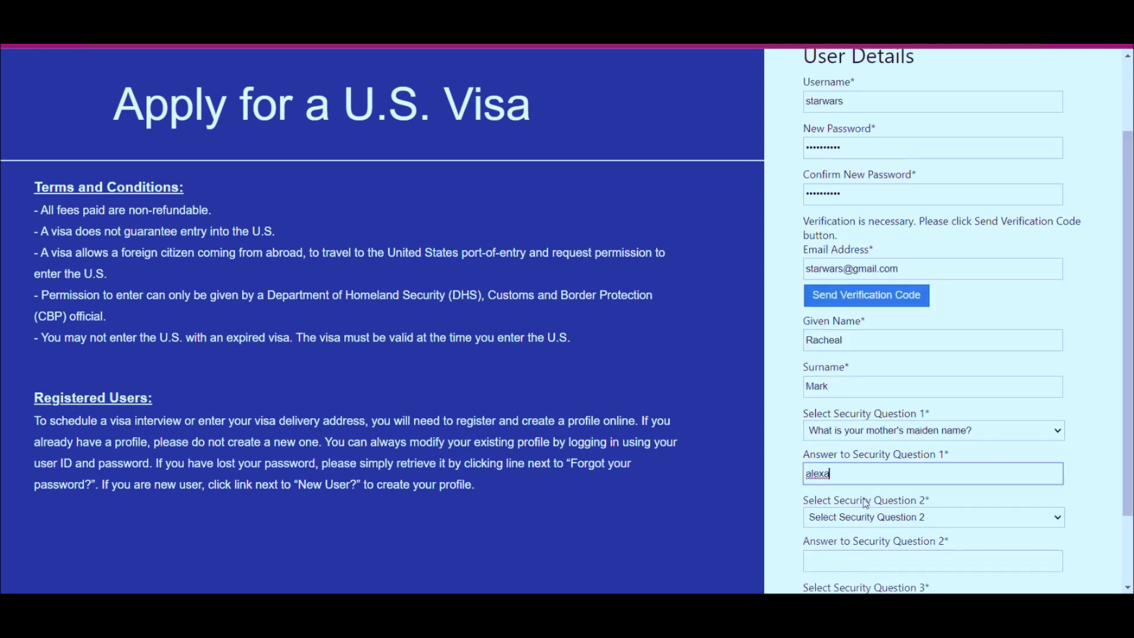
Choose least favorite food as security question 2 and enter its answer
{"action": "left_click_drag", "start_coordinate": [1129, 385], "coordinate": [1130, 452]}
{"action": "left_click", "coordinate": [971, 426]}
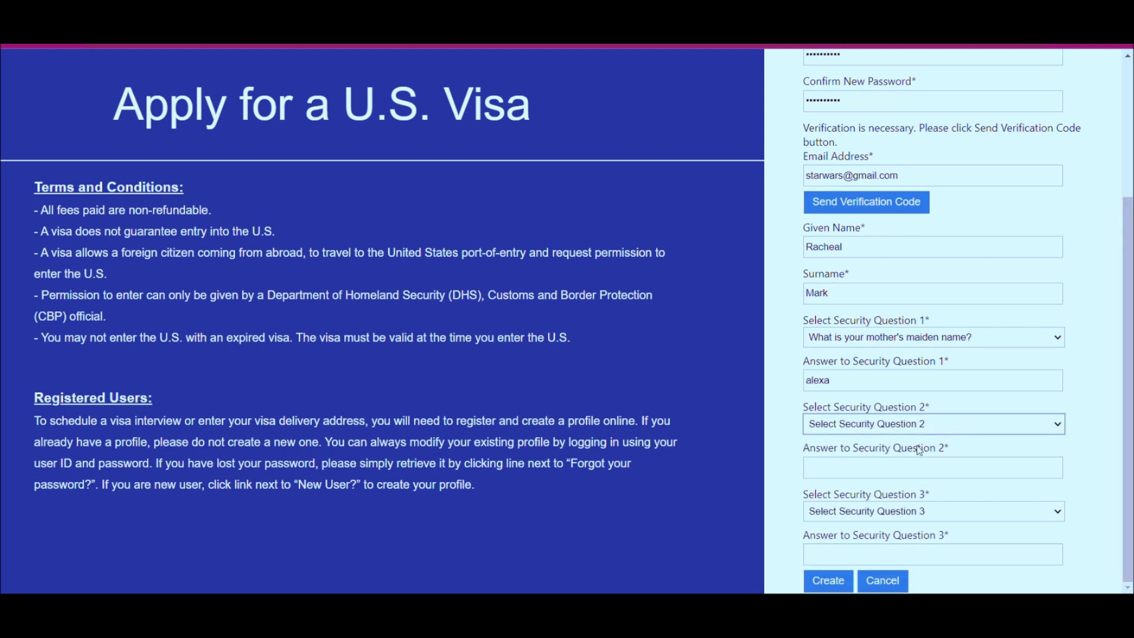
{"action": "left_click", "coordinate": [912, 458]}
{"action": "left_click", "coordinate": [904, 466]}
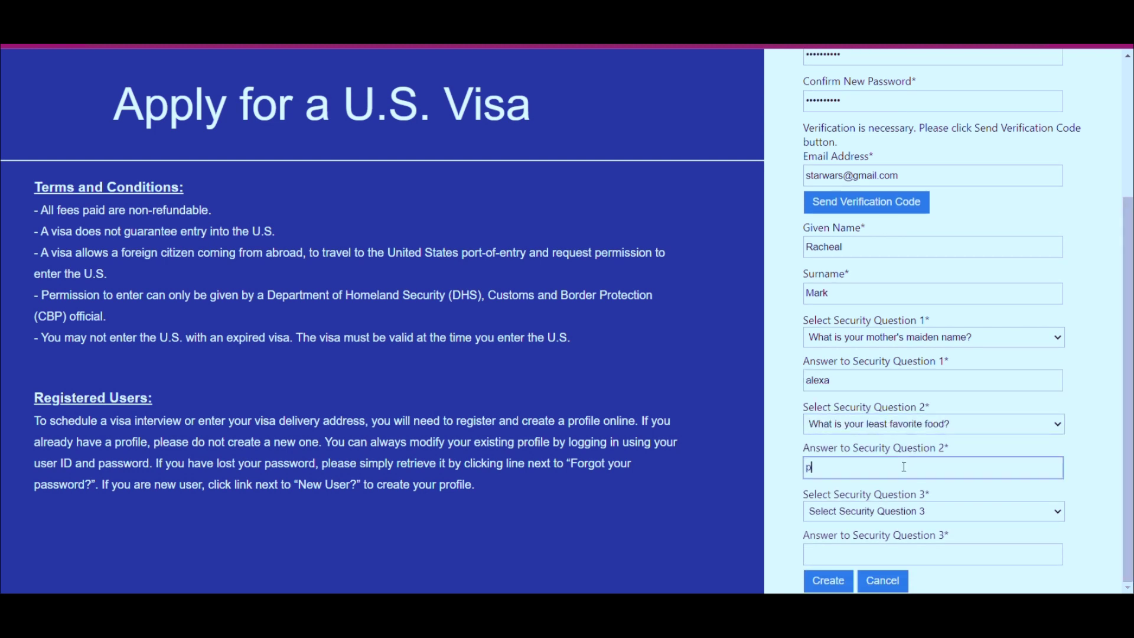
Sign in with the new profile's username, password and the captcha text
{"action": "left_click", "coordinate": [968, 524]}
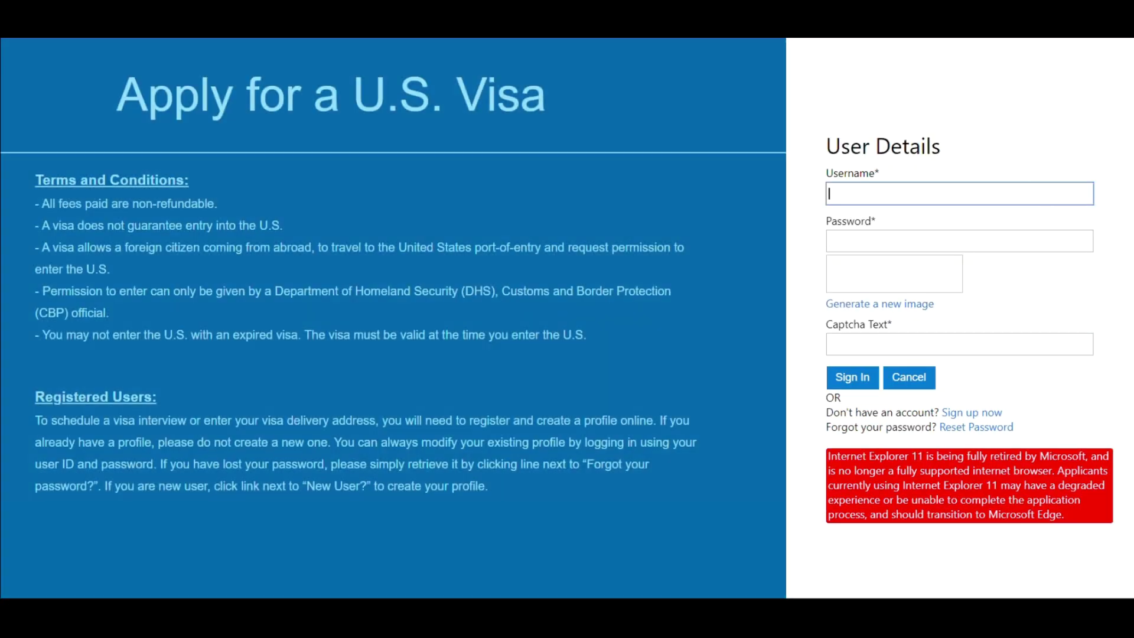
{"action": "type", "text": "starlife"}
{"action": "key", "text": "Tab"}
{"action": "type", "text": "••••••••••"}
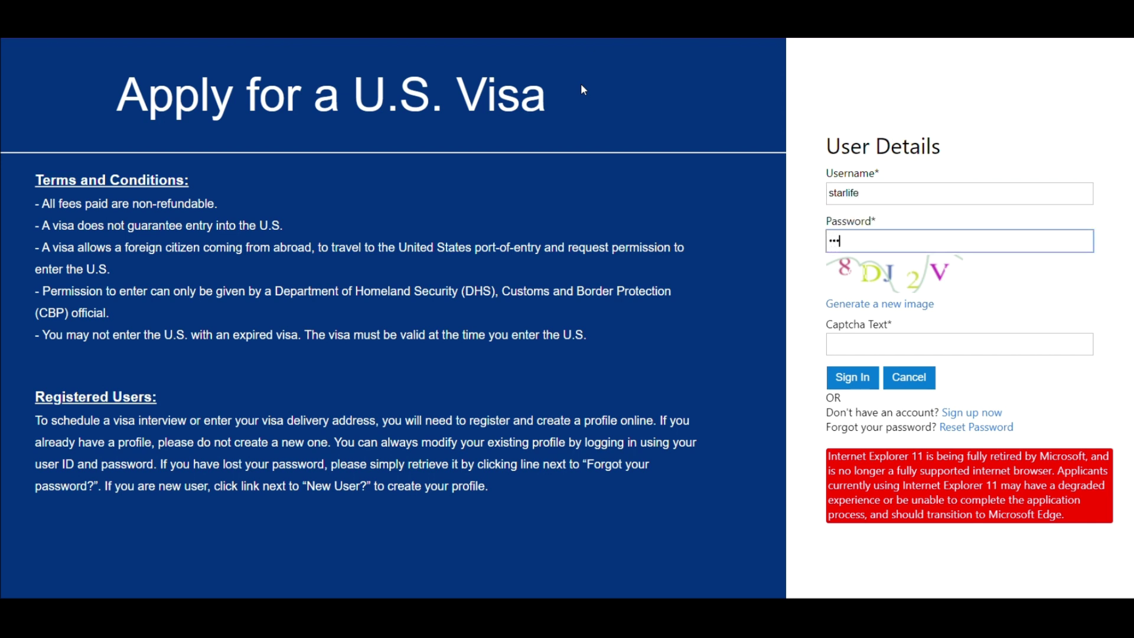
{"action": "key", "text": "Tab"}
{"action": "key", "text": "Tab"}
{"action": "type", "text": "8DJ2V"}
{"action": "left_click", "coordinate": [852, 381]}
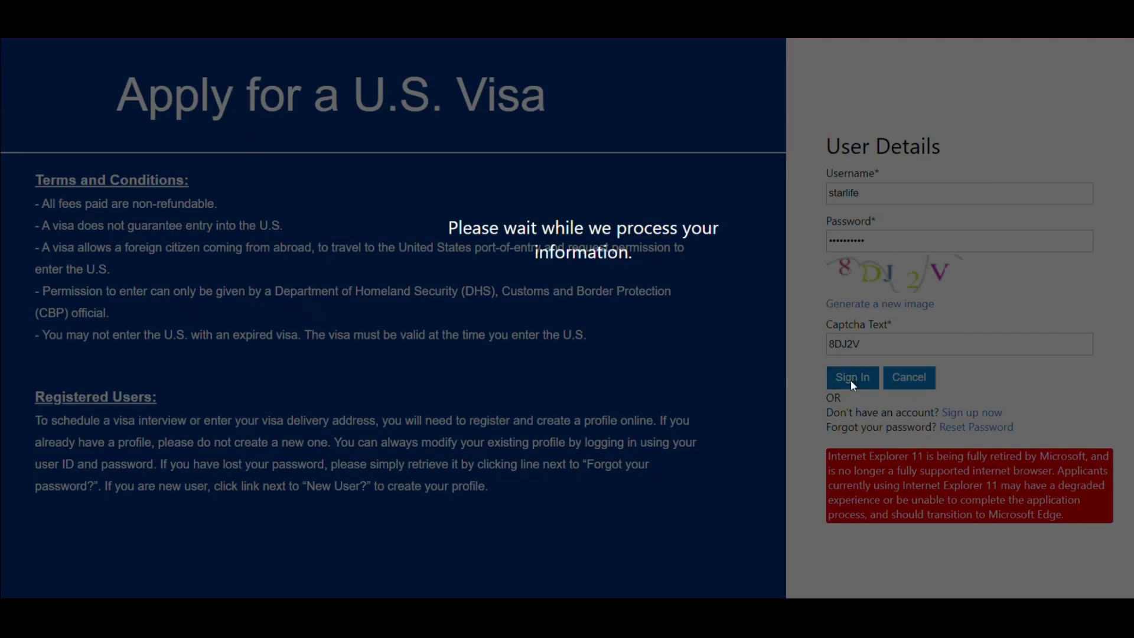
Answer both security questions and continue to the Visa Application Home page
{"action": "type", "text": "•••••"}
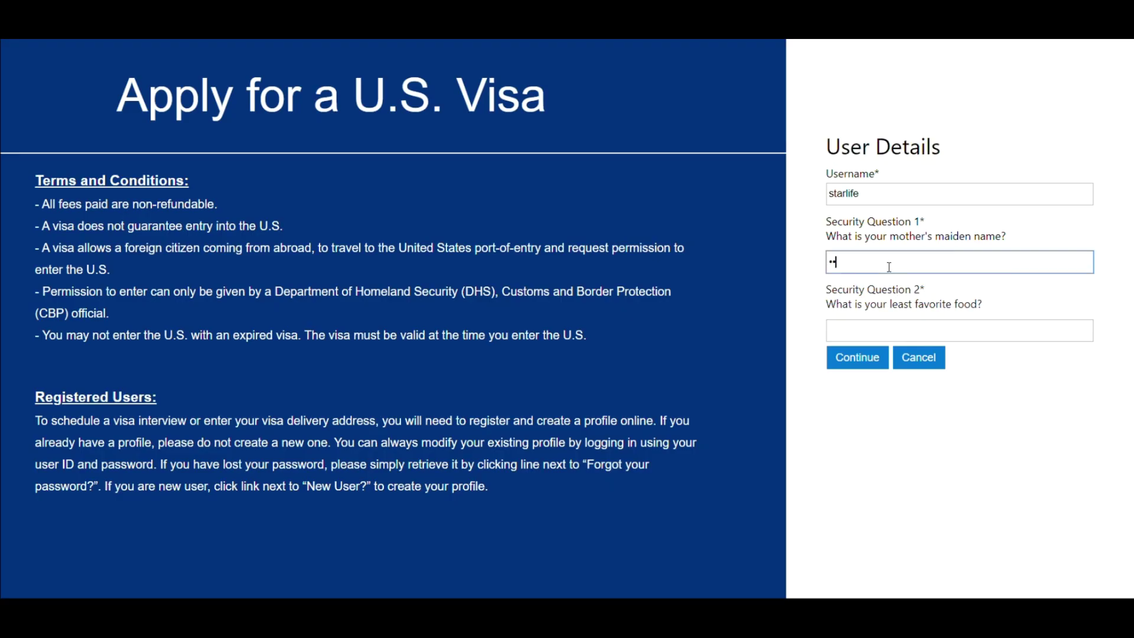
{"action": "type", "text": "••"}
{"action": "key", "text": "Tab"}
{"action": "key", "text": "Tab"}
{"action": "type", "text": "•••"}
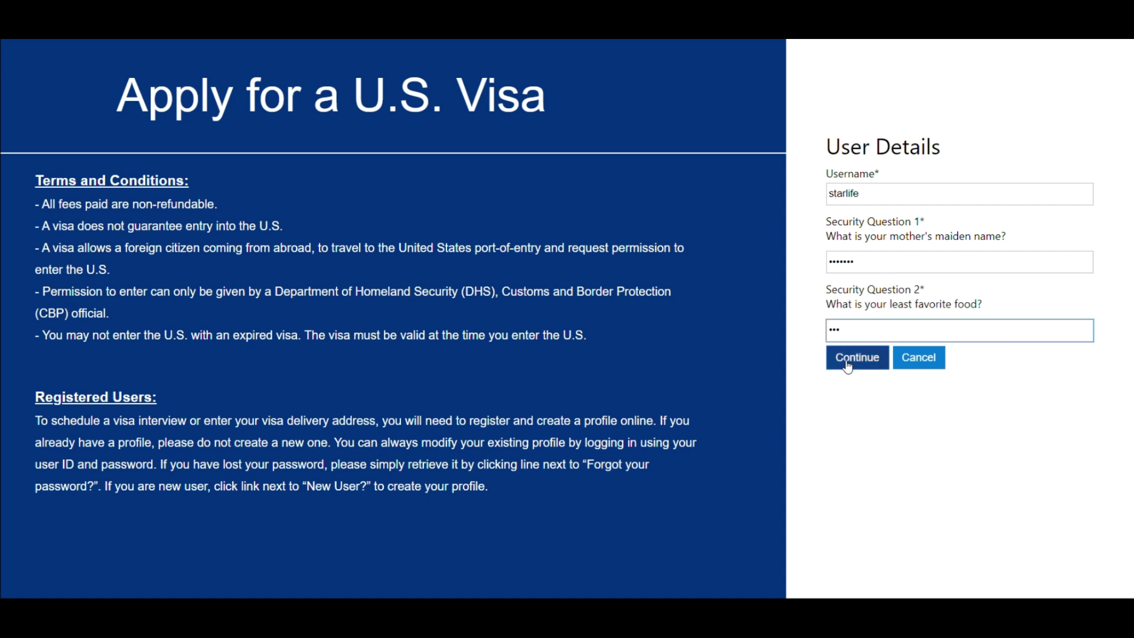
{"action": "left_click", "coordinate": [848, 366]}
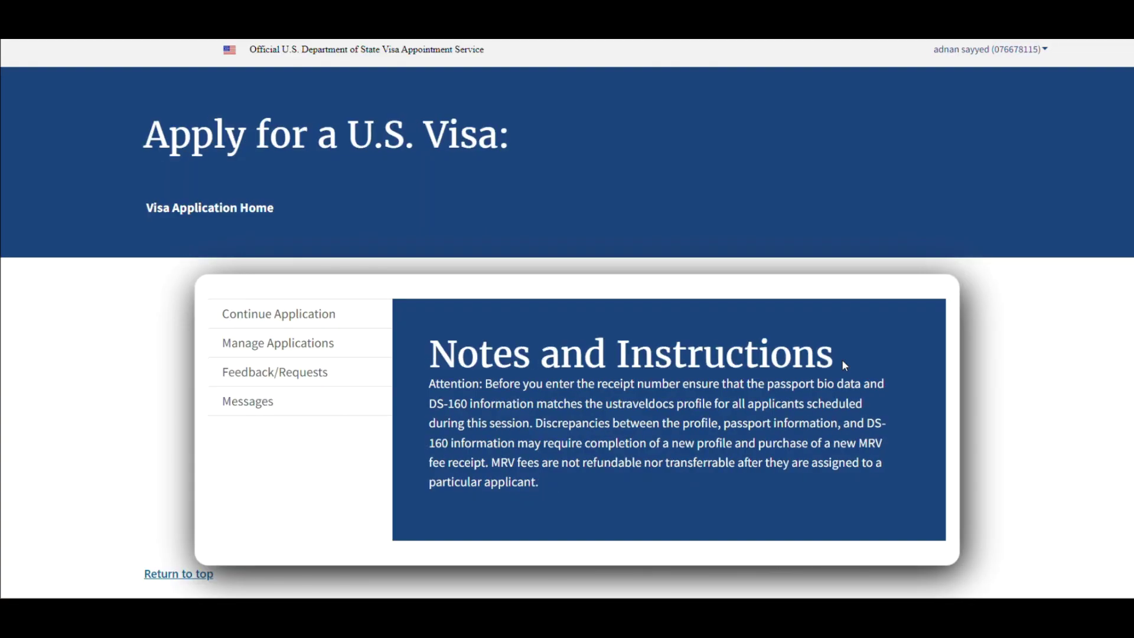
On the Visa Options form, choose Non-Immigrant, KOLKATA embassy and Business/Tourism category
{"action": "left_click", "coordinate": [303, 316]}
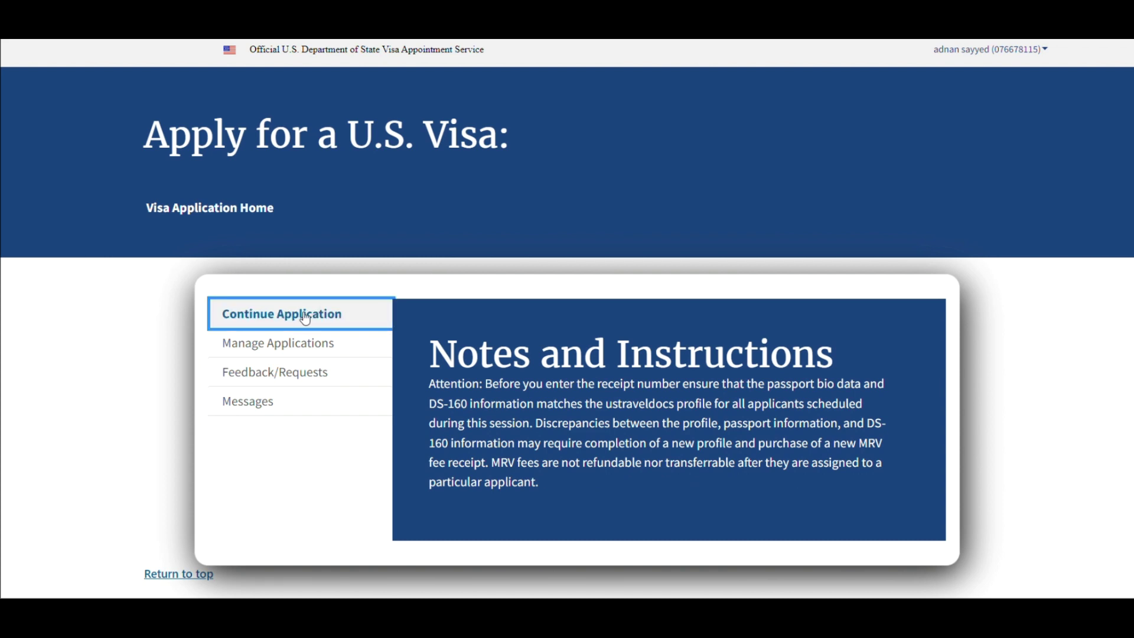
{"action": "left_click", "coordinate": [614, 427]}
{"action": "left_click", "coordinate": [576, 469]}
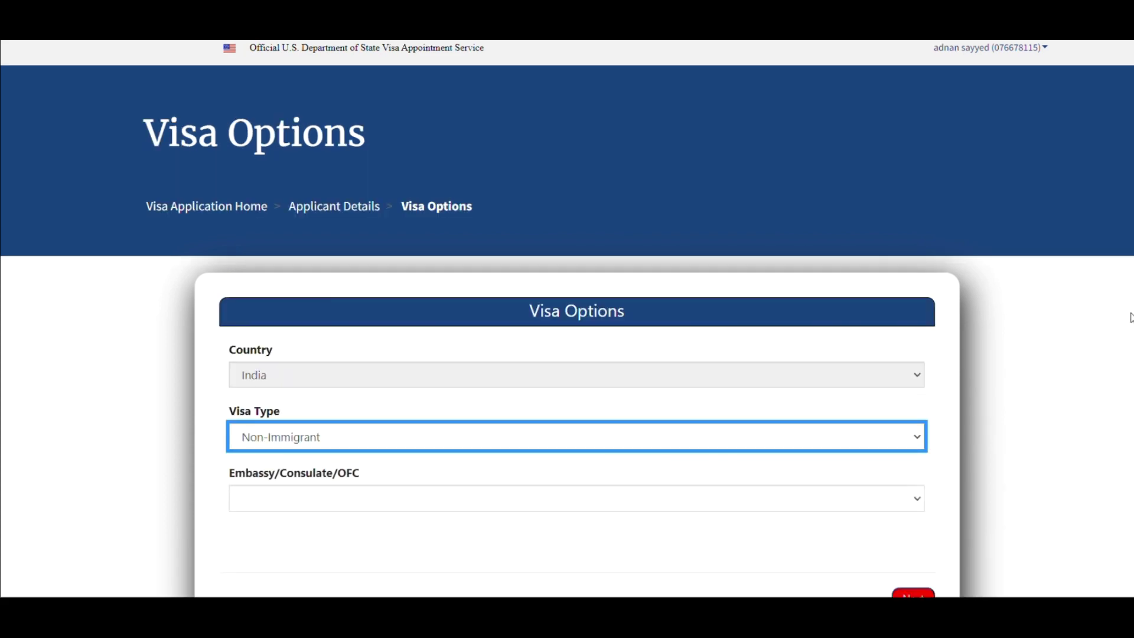
{"action": "left_click", "coordinate": [607, 498]}
{"action": "left_click", "coordinate": [549, 447]}
{"action": "scroll", "coordinate": [1047, 496], "scroll_direction": "down", "scroll_amount": 3}
{"action": "left_click", "coordinate": [681, 371]}
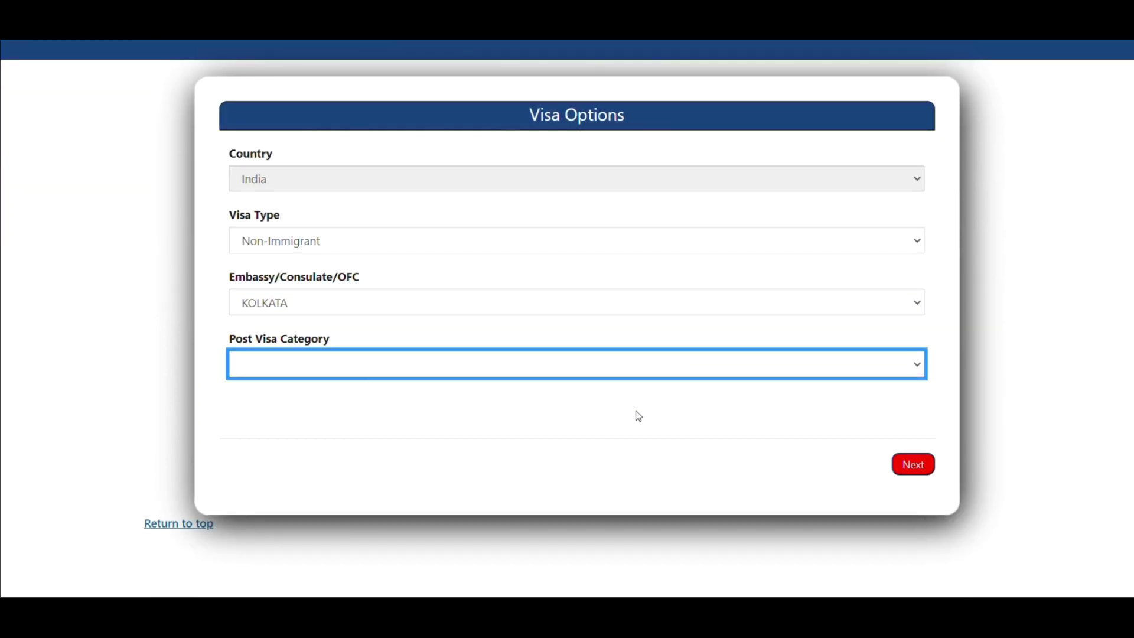
{"action": "left_click", "coordinate": [629, 399]}
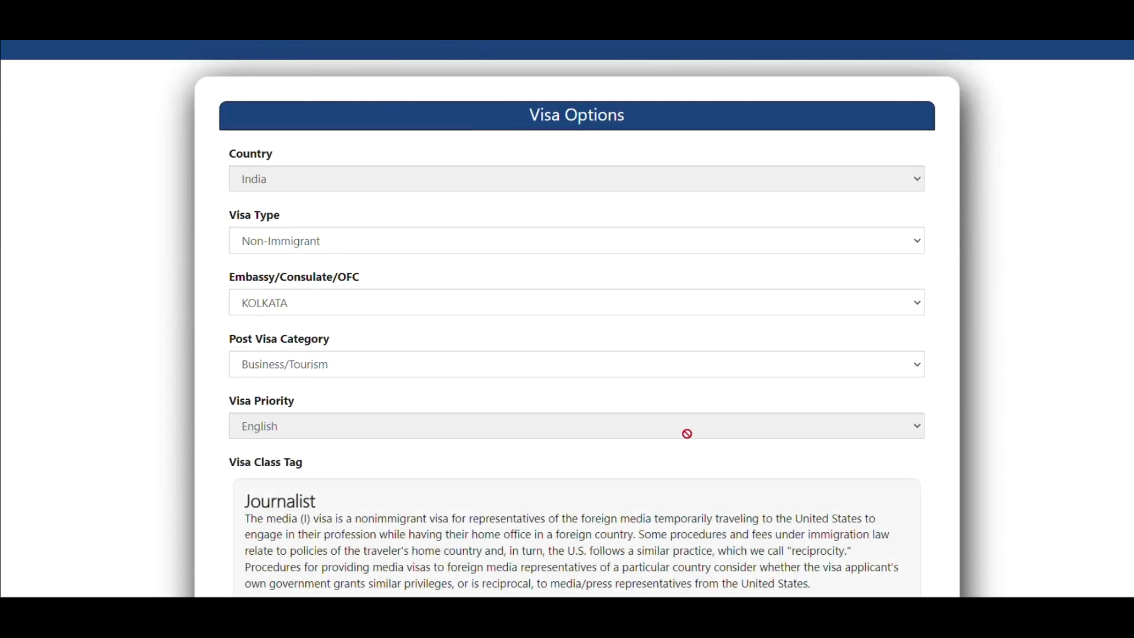
Select the B1/B2 visa class and submit the visa options
{"action": "scroll", "coordinate": [520, 271], "scroll_direction": "down", "scroll_amount": 8}
{"action": "scroll", "coordinate": [520, 271], "scroll_direction": "up", "scroll_amount": 3}
{"action": "scroll", "coordinate": [520, 271], "scroll_direction": "down", "scroll_amount": 6}
{"action": "scroll", "coordinate": [1125, 315], "scroll_direction": "down", "scroll_amount": 5}
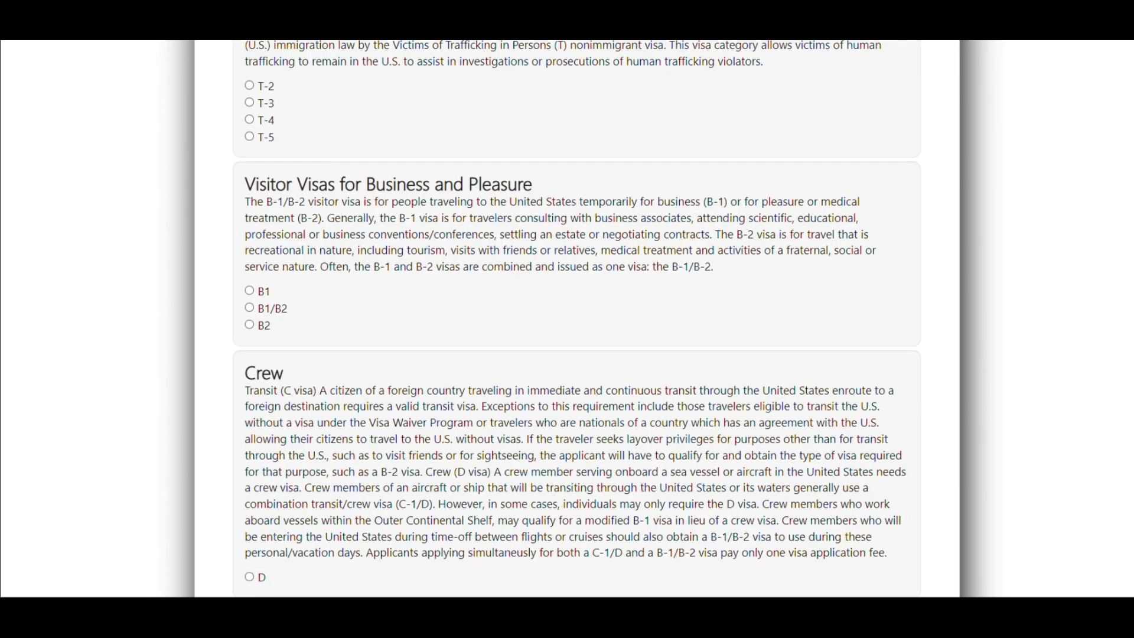
{"action": "left_click", "coordinate": [278, 315]}
{"action": "scroll", "coordinate": [279, 315], "scroll_direction": "down", "scroll_amount": 7}
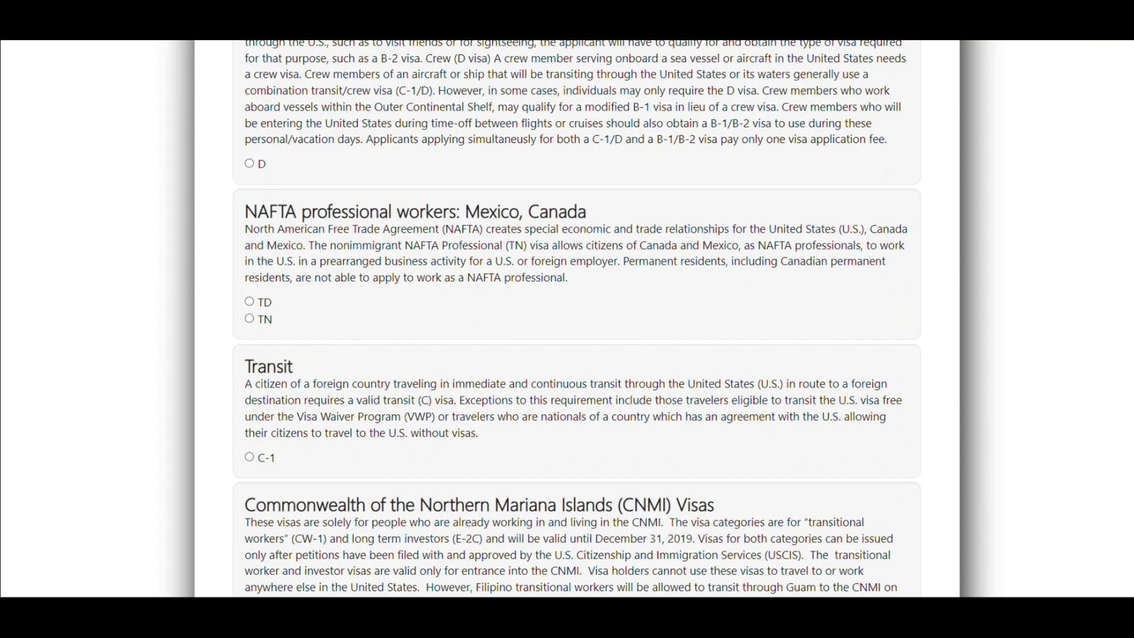
{"action": "scroll", "coordinate": [1066, 417], "scroll_direction": "down", "scroll_amount": 10}
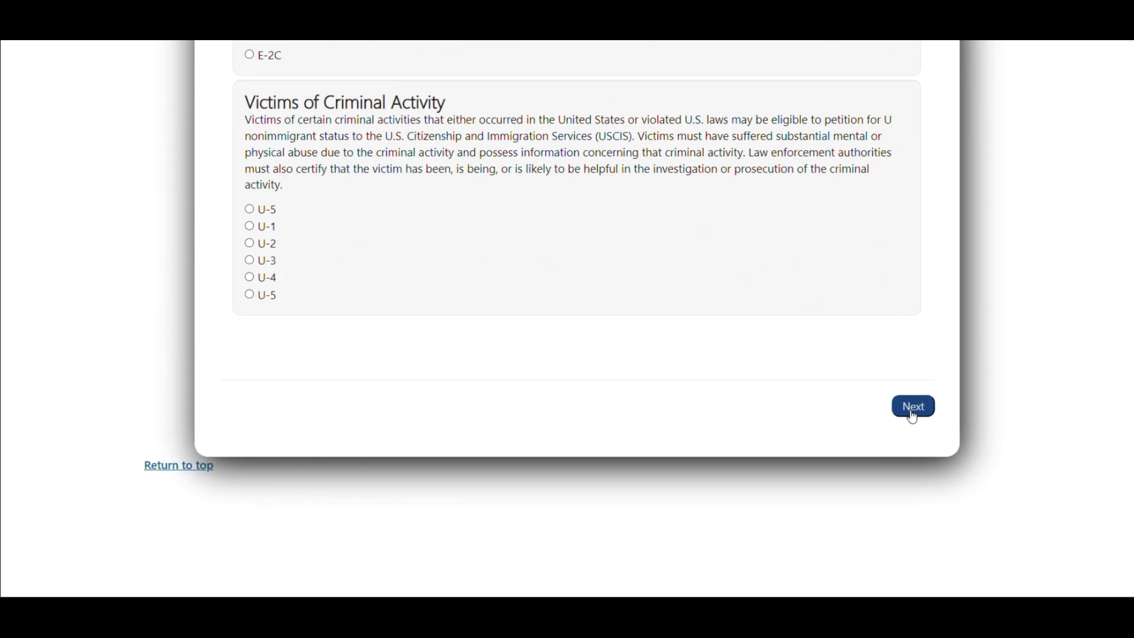
{"action": "left_click", "coordinate": [914, 416]}
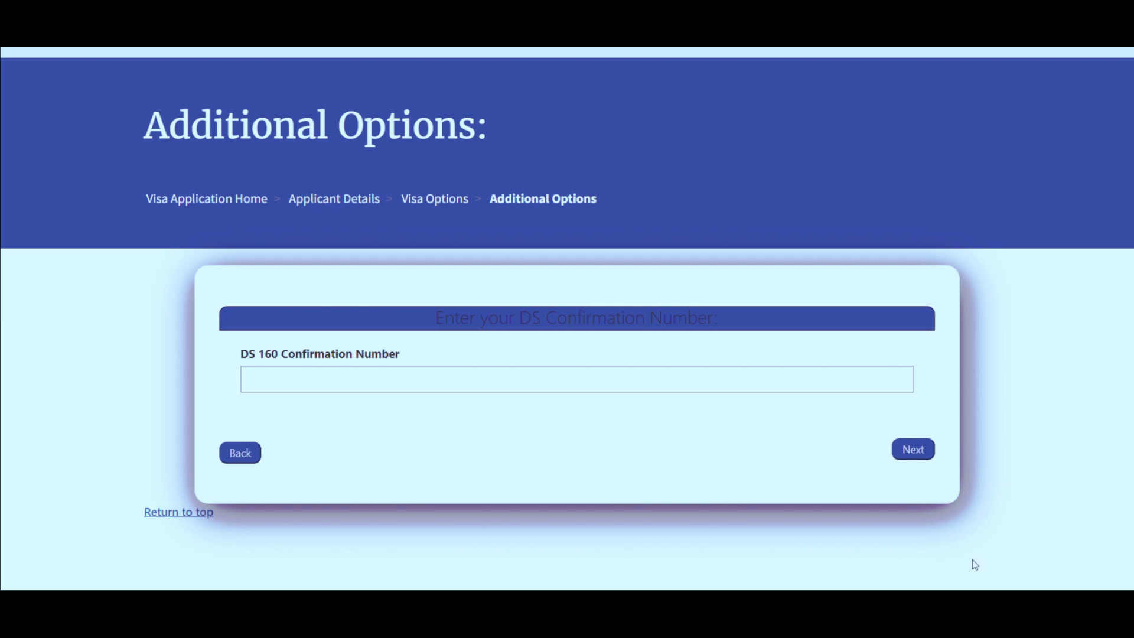
Leave the DS-160 confirmation number empty and return via the Visa Application Home breadcrumb
{"action": "left_click", "coordinate": [674, 392]}
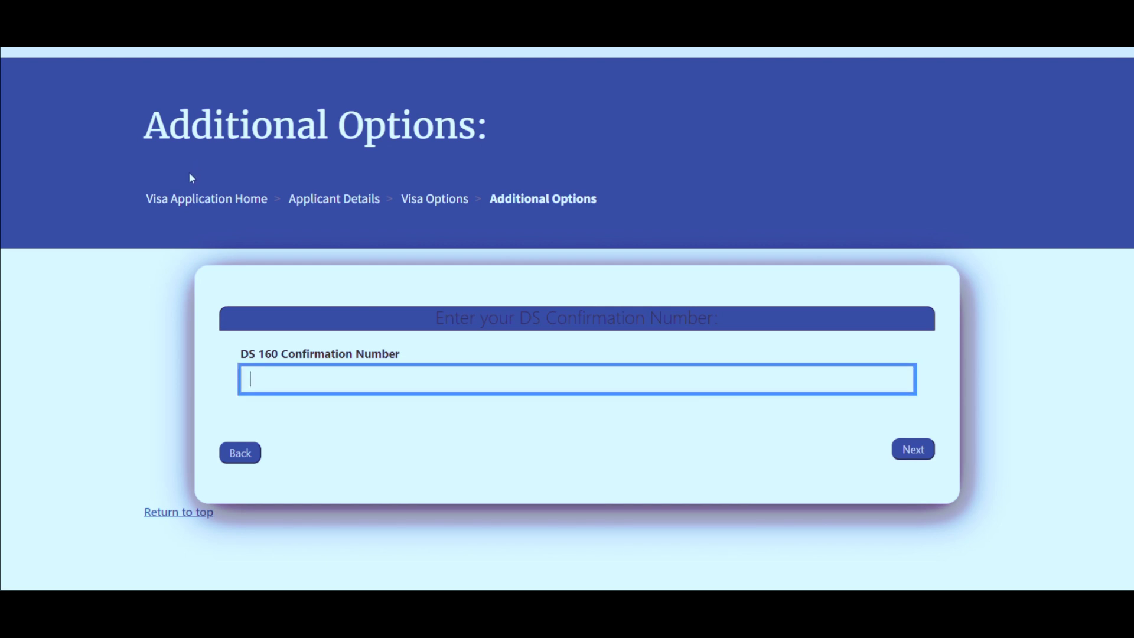
{"action": "left_click", "coordinate": [187, 210]}
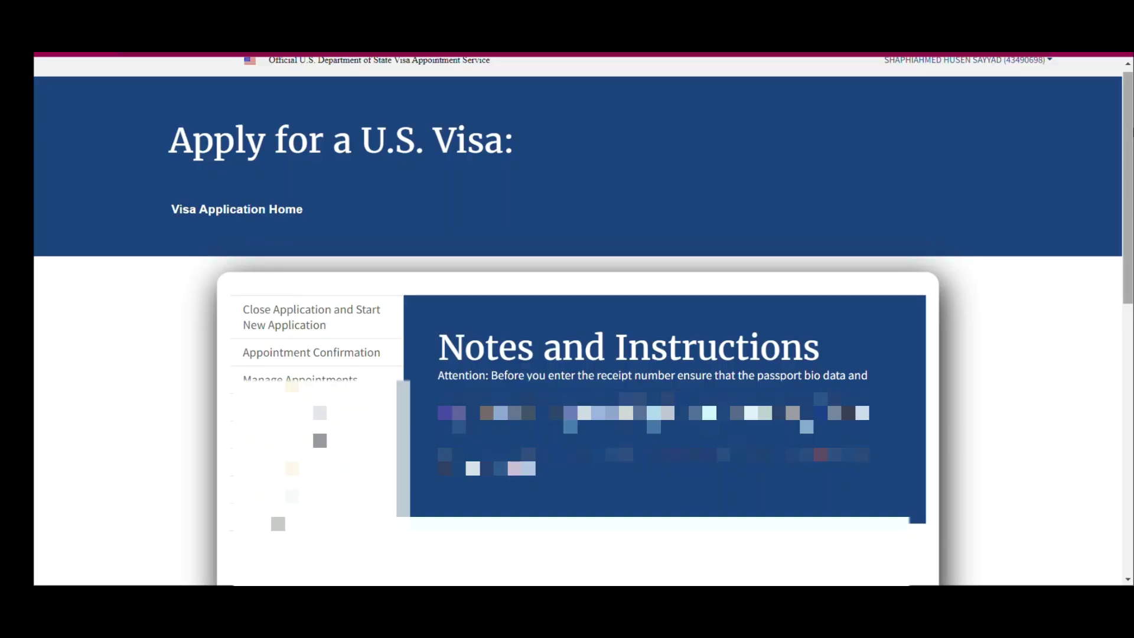
Scroll through the visa, fee and dependents summary, then go to Reschedule Appointment
{"action": "scroll", "coordinate": [1130, 127], "scroll_direction": "up", "scroll_amount": 1}
{"action": "scroll", "coordinate": [579, 319], "scroll_direction": "down", "scroll_amount": 5}
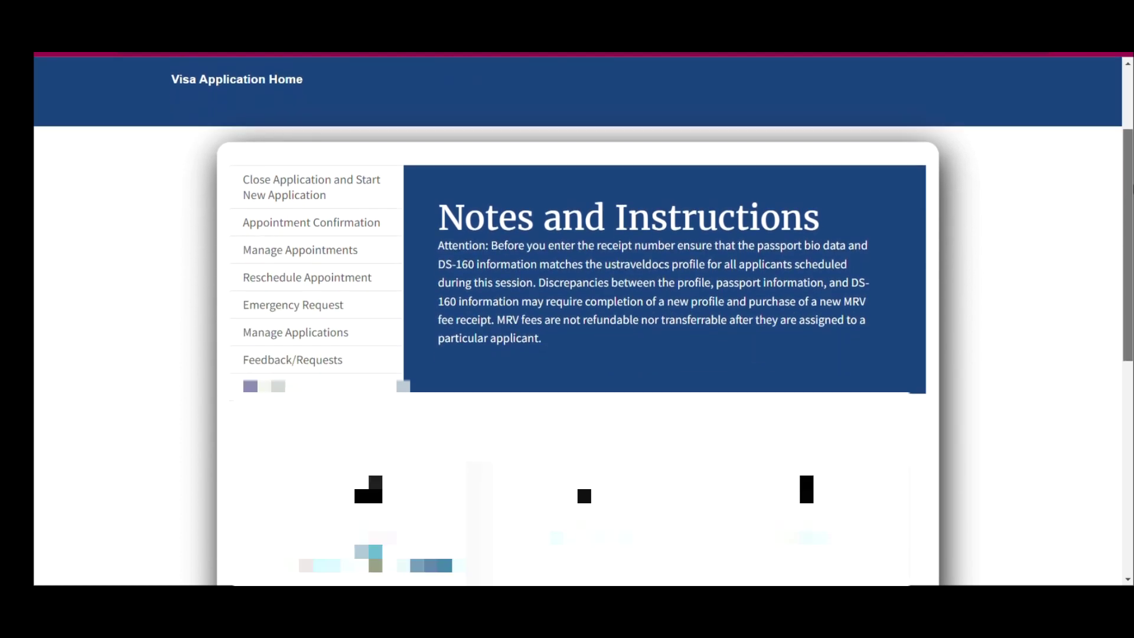
{"action": "scroll", "coordinate": [529, 491], "scroll_direction": "down", "scroll_amount": 2}
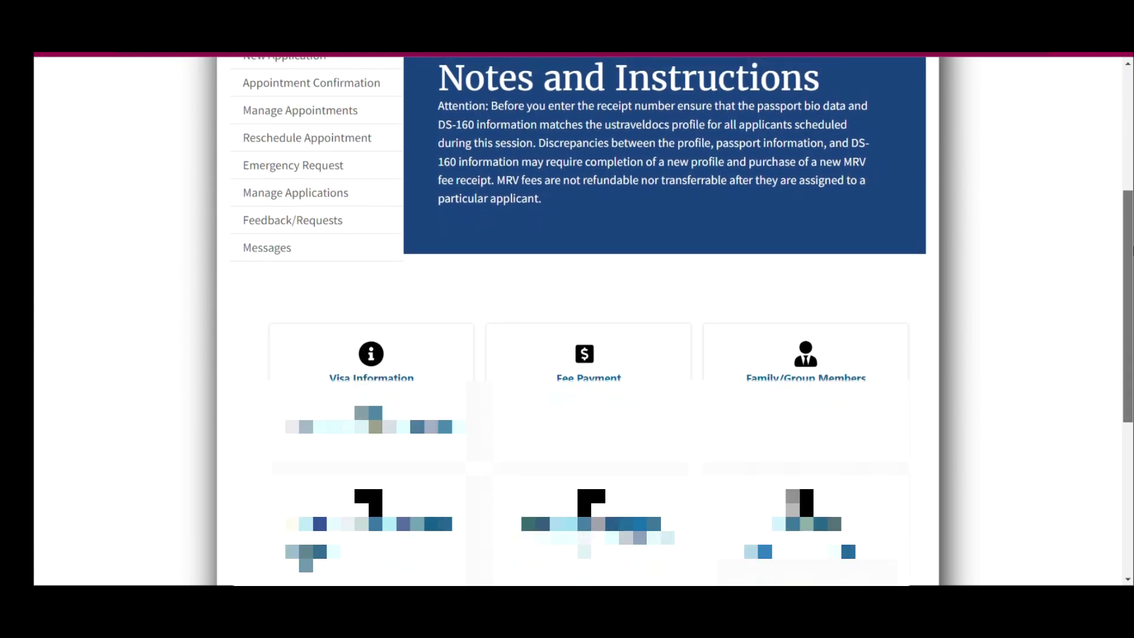
{"action": "scroll", "coordinate": [578, 319], "scroll_direction": "down", "scroll_amount": 4}
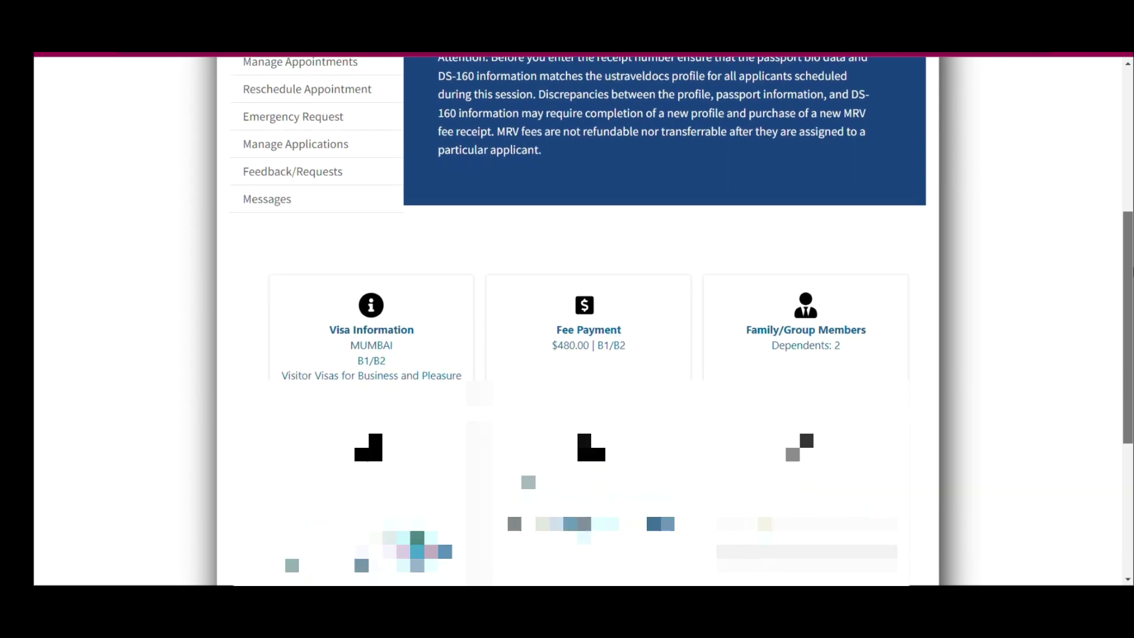
{"action": "scroll", "coordinate": [578, 318], "scroll_direction": "up", "scroll_amount": 6}
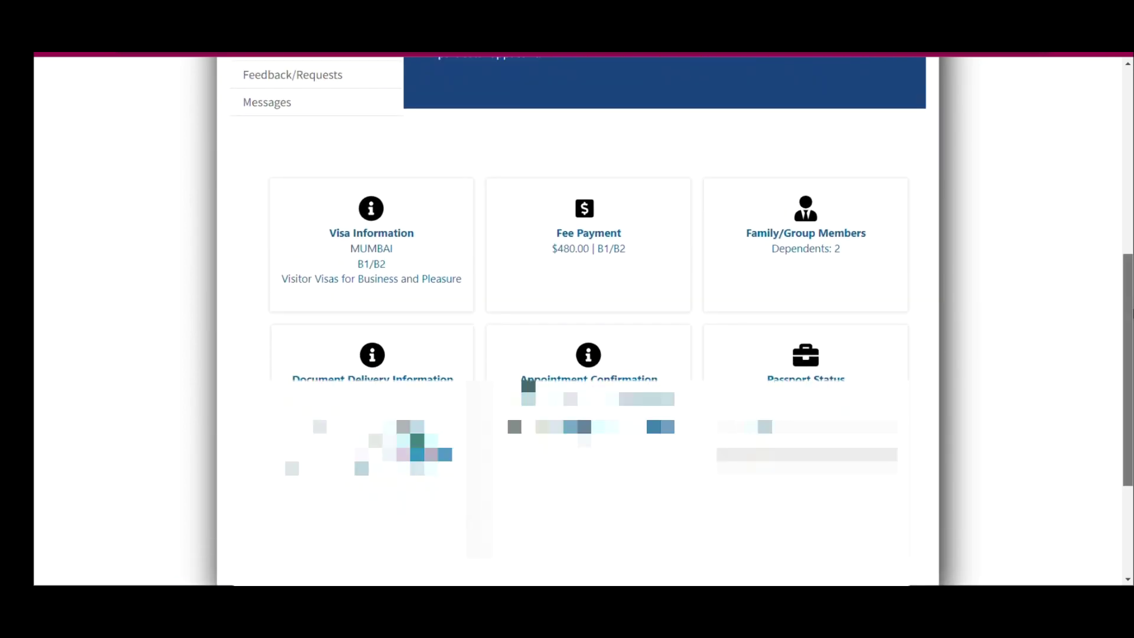
{"action": "scroll", "coordinate": [579, 319], "scroll_direction": "down", "scroll_amount": 1}
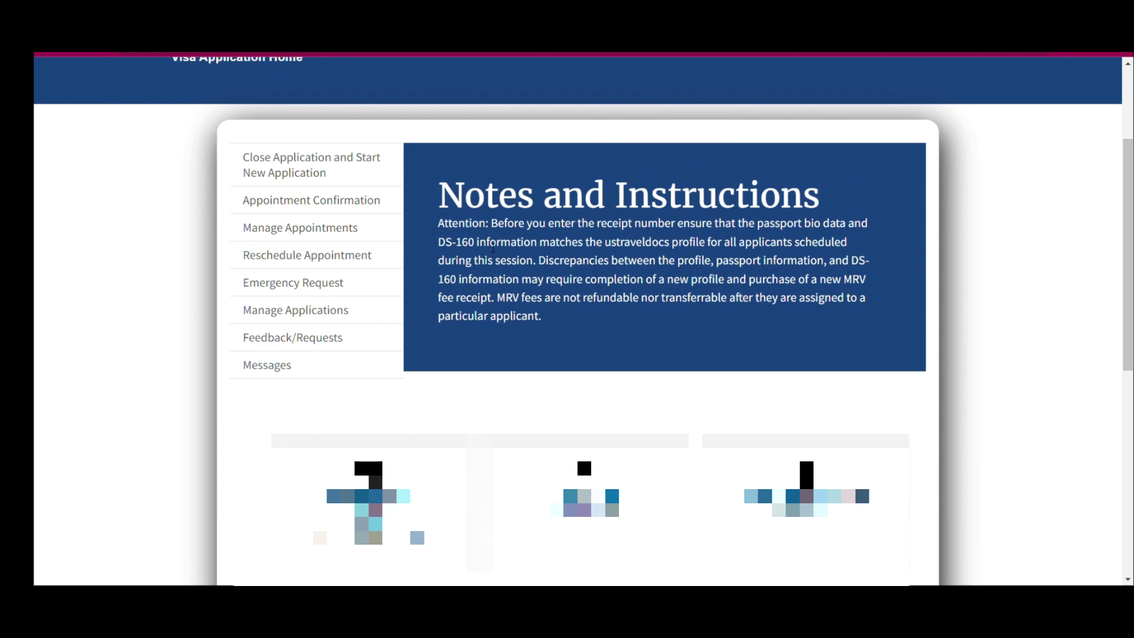
{"action": "left_click", "coordinate": [289, 259]}
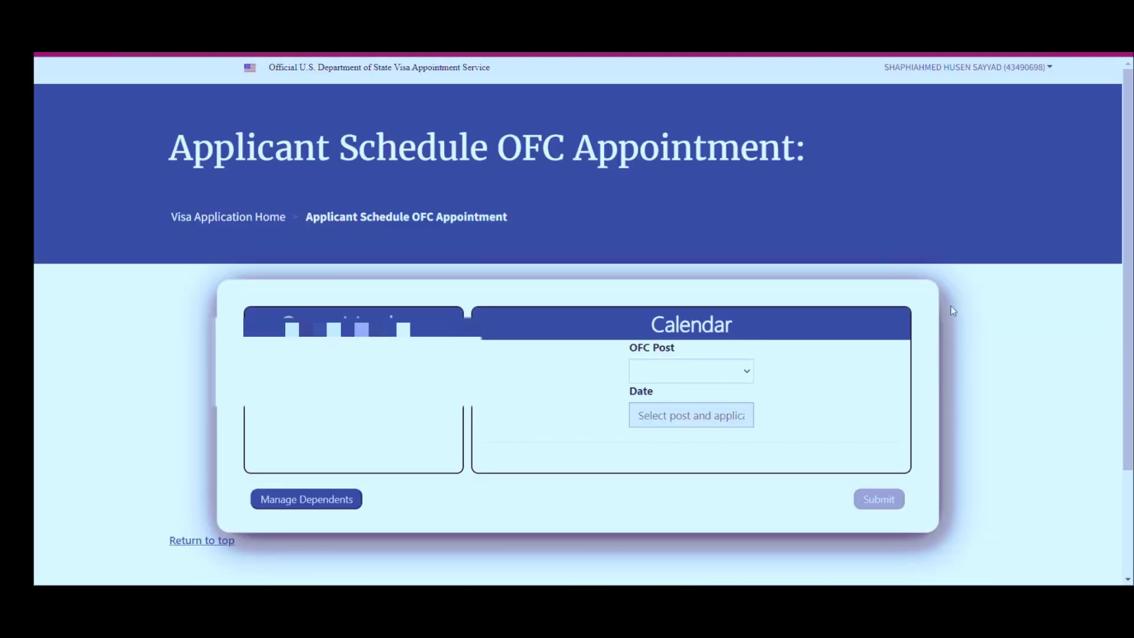
Check the OFC Post list and Manage Dependents, then return home and choose Manage Appointments
{"action": "left_click", "coordinate": [725, 373]}
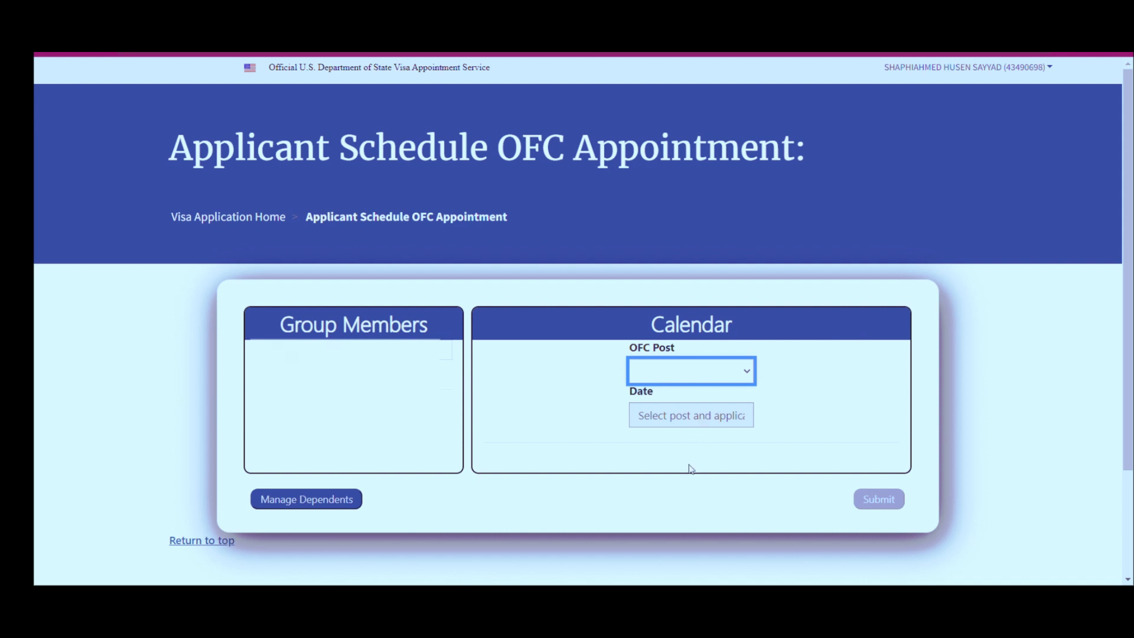
{"action": "left_click", "coordinate": [814, 370]}
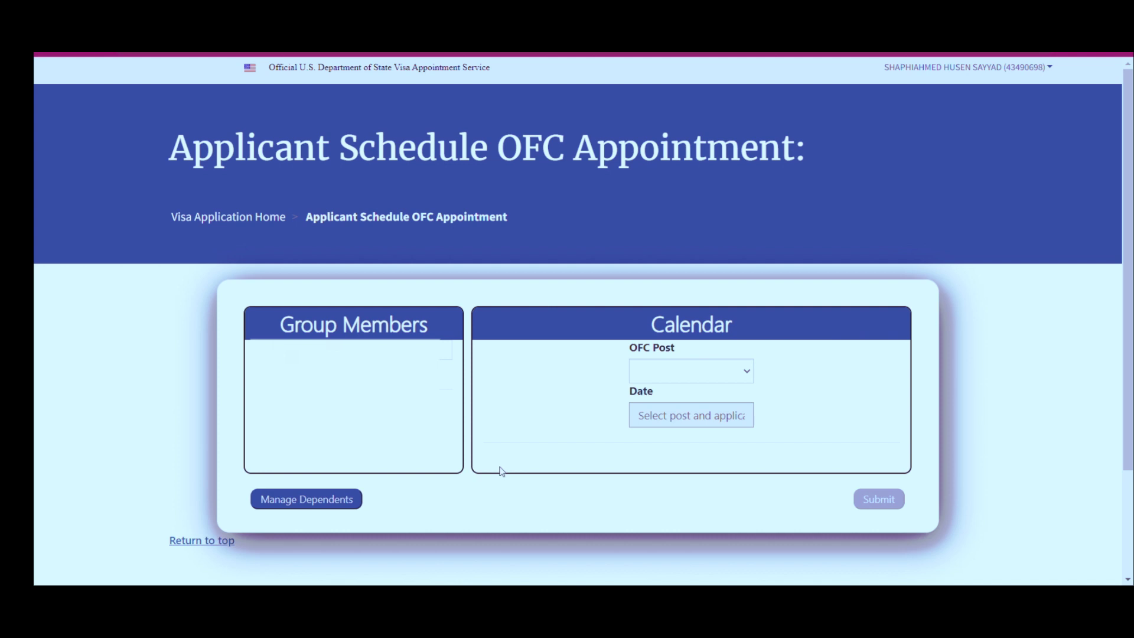
{"action": "left_click", "coordinate": [313, 510]}
{"action": "left_click", "coordinate": [238, 221]}
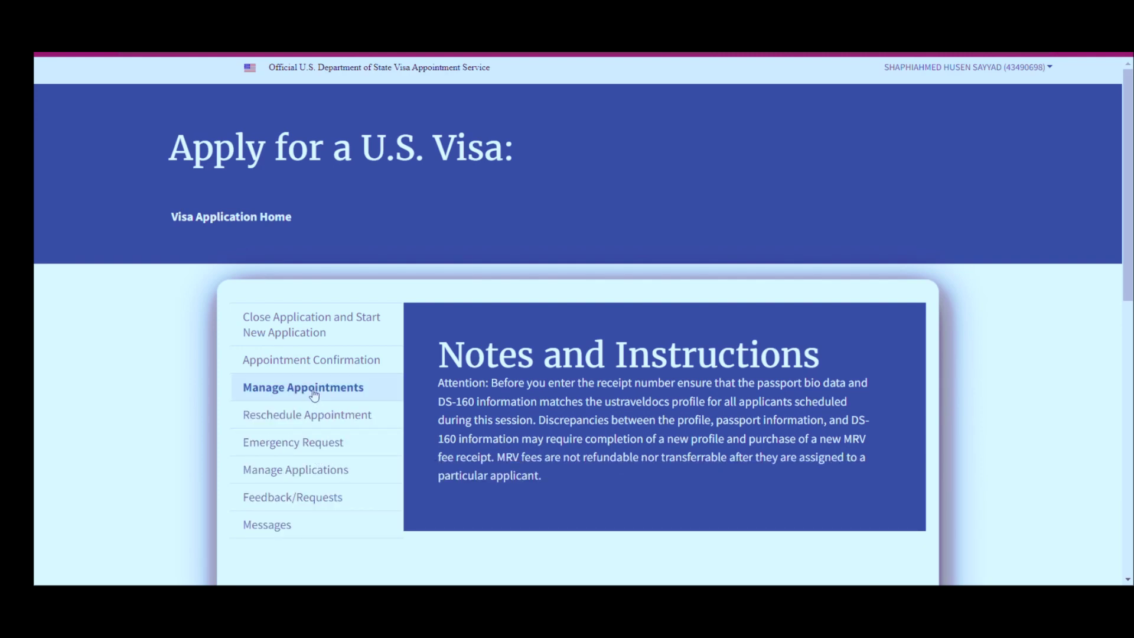
{"action": "left_click", "coordinate": [314, 395]}
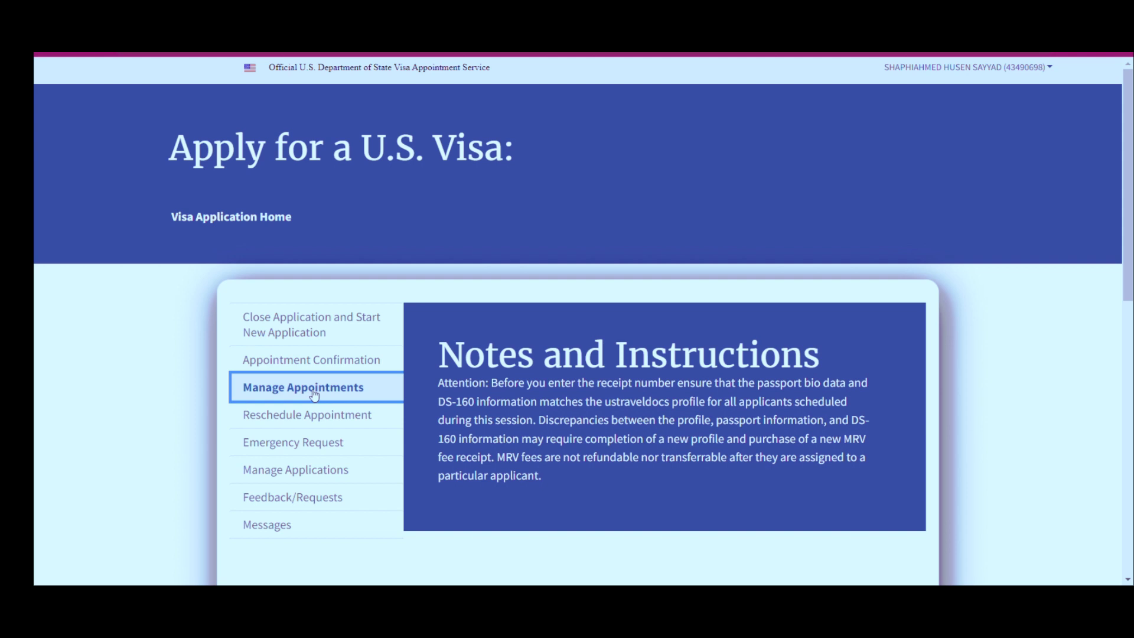